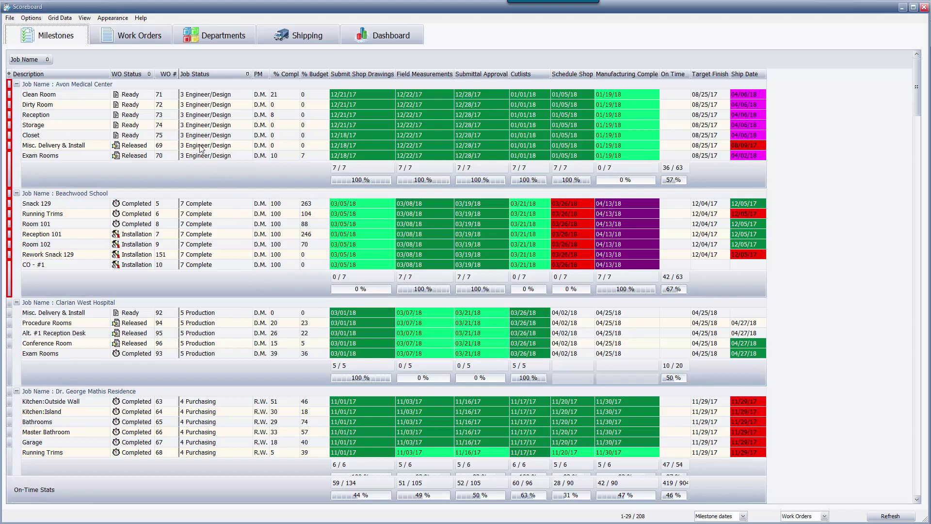
Review the grid border, milestone grid and unattended mode settings and accept them
click(31, 18)
click(38, 28)
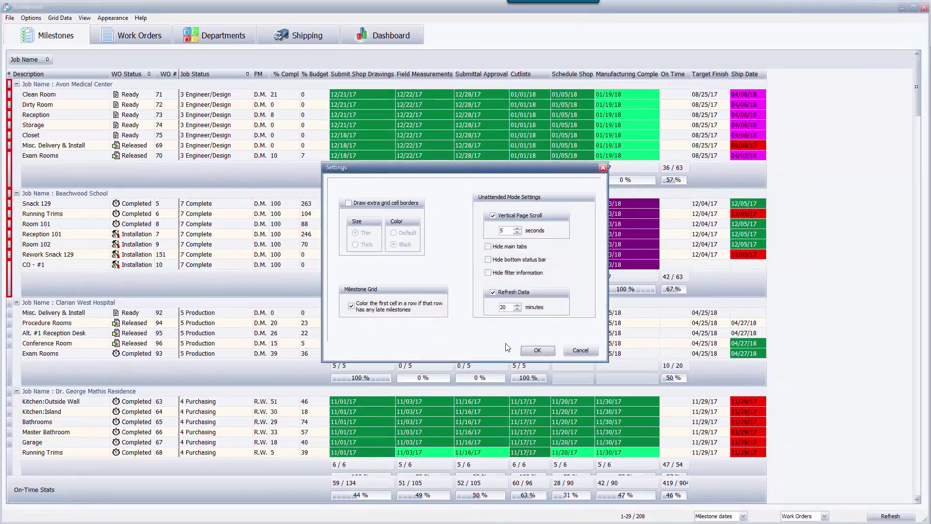
click(531, 352)
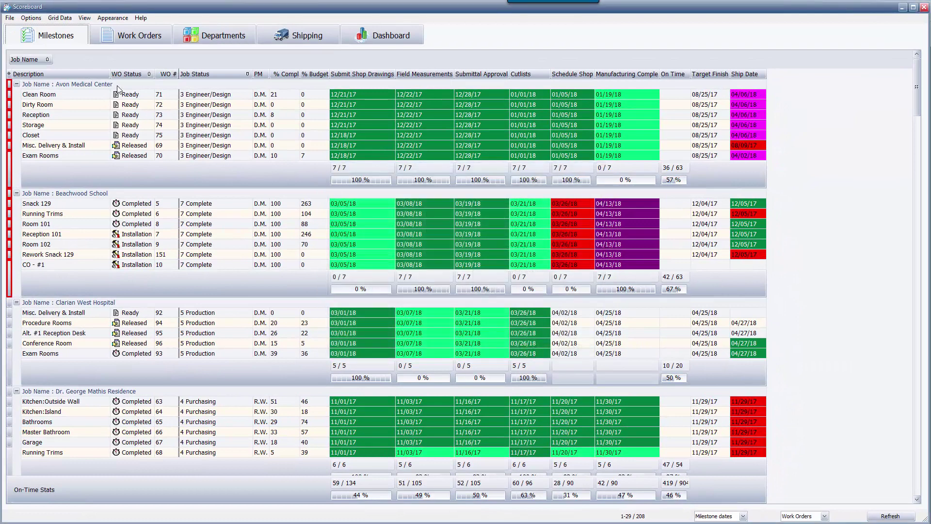
click(10, 18)
click(28, 30)
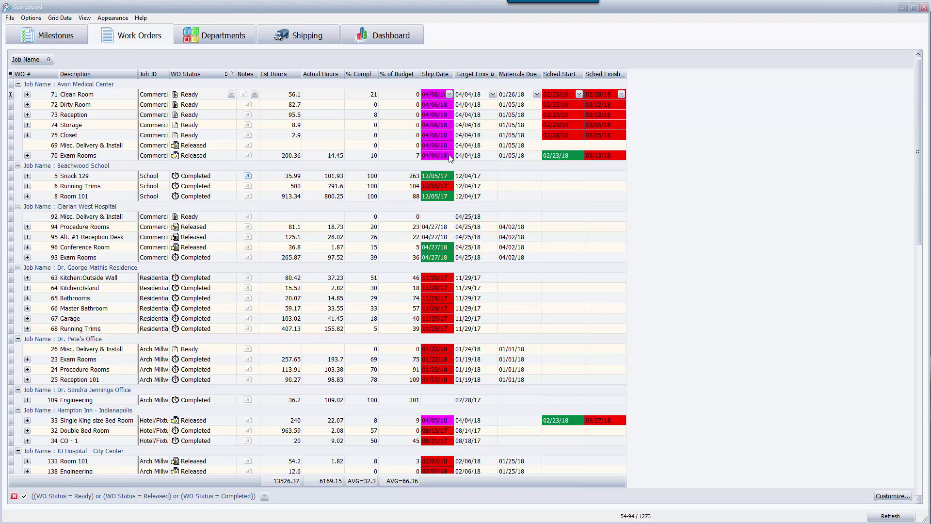
Set the ship date of the Avon Medical Center Exam Rooms work order to 03/30/18
click(454, 157)
click(449, 155)
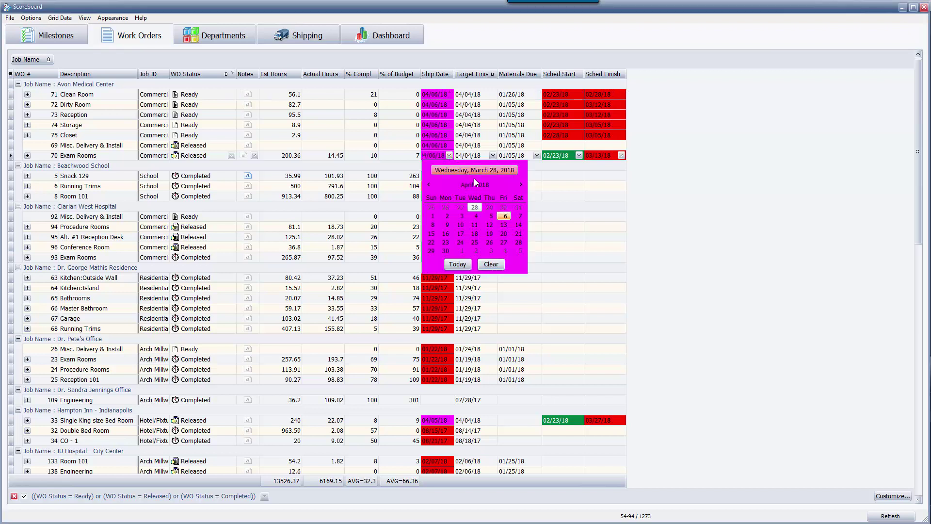
click(506, 207)
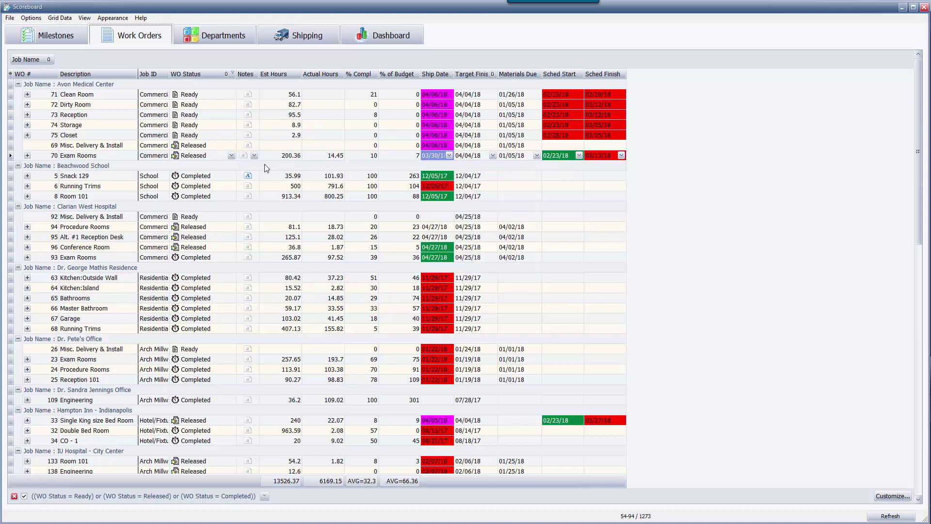
Change the Avon Medical Center Exam Rooms work order's status to Completed and its percent complete to 100
click(231, 156)
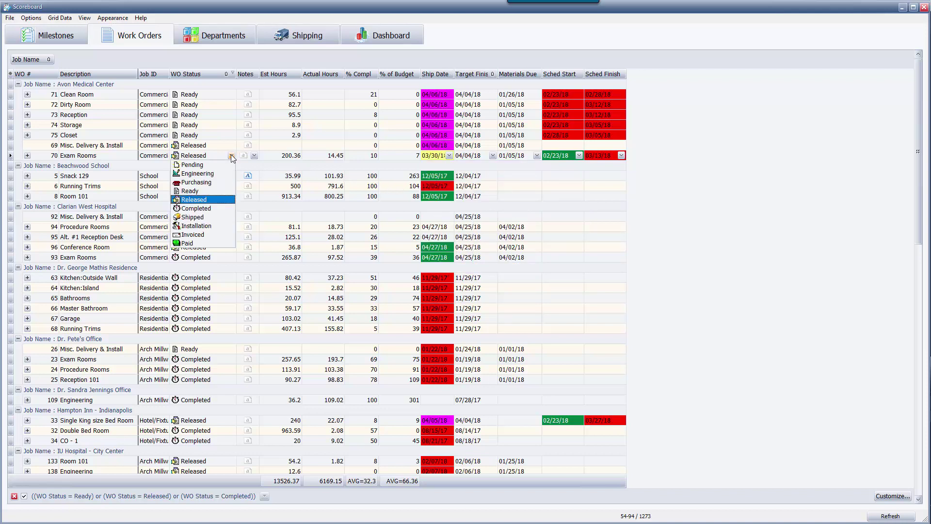
click(216, 209)
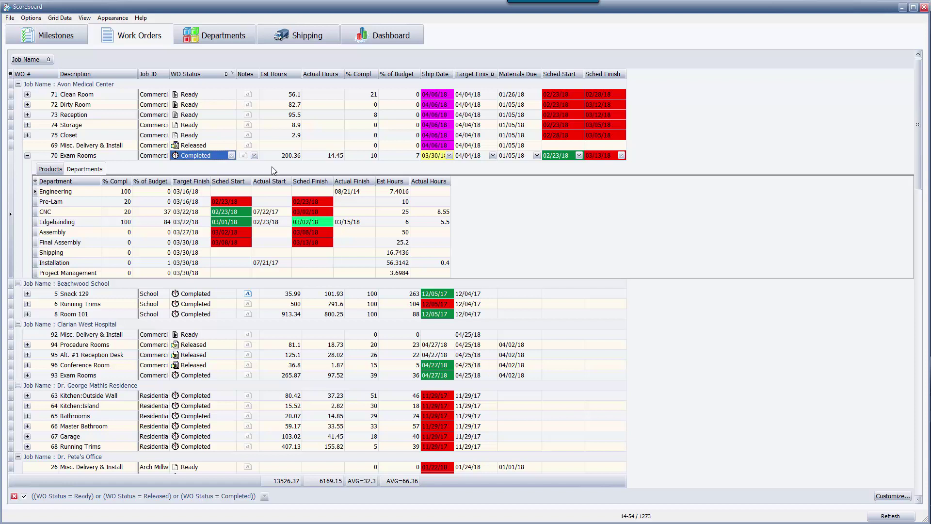
click(371, 158)
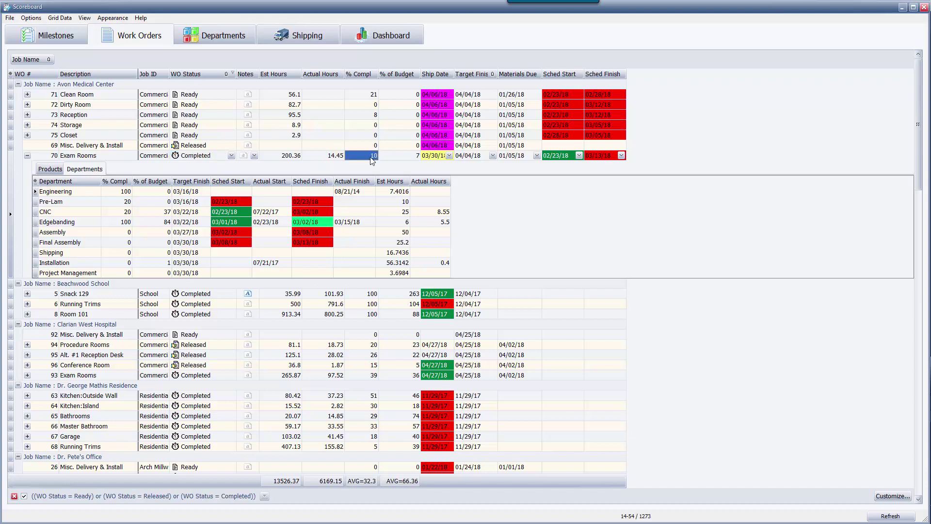
text(100)
key(Return)
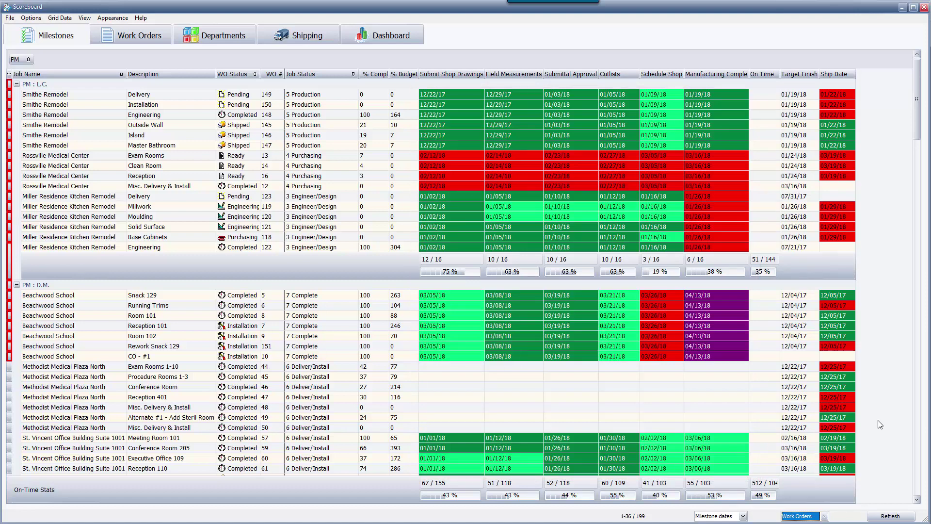
Check the Milestones grid's choices for the record level and for the displayed milestone values
click(823, 517)
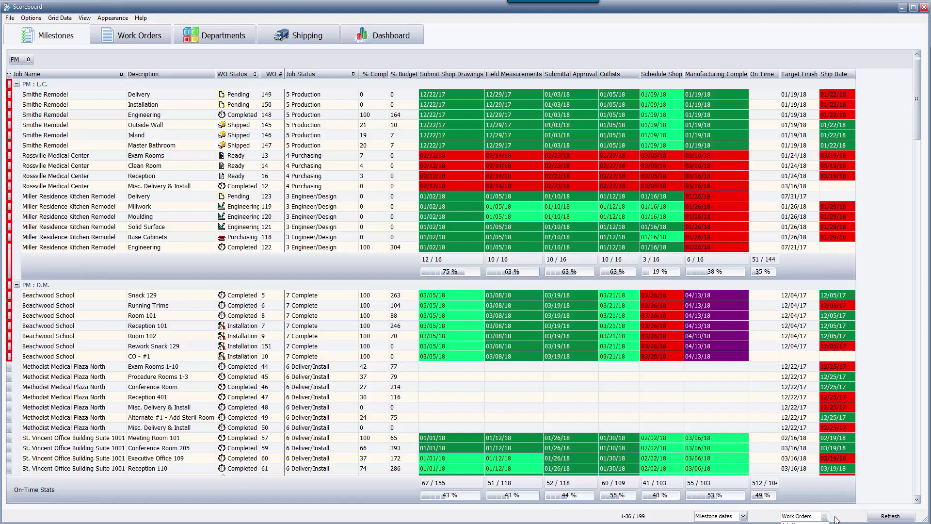
click(837, 520)
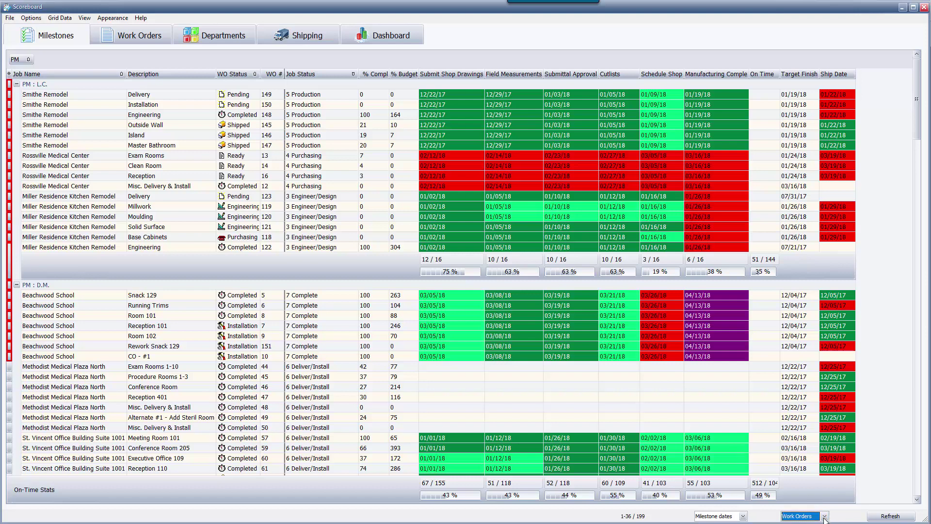
click(743, 517)
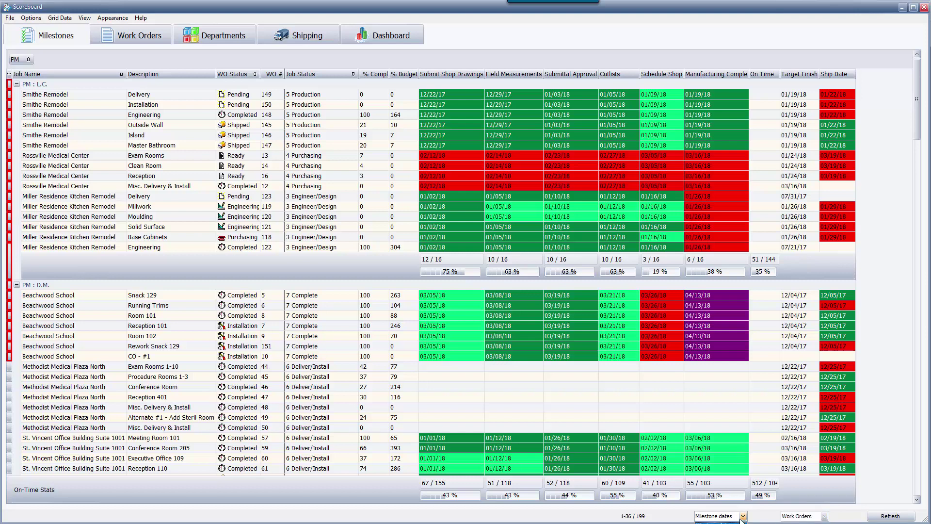
click(721, 523)
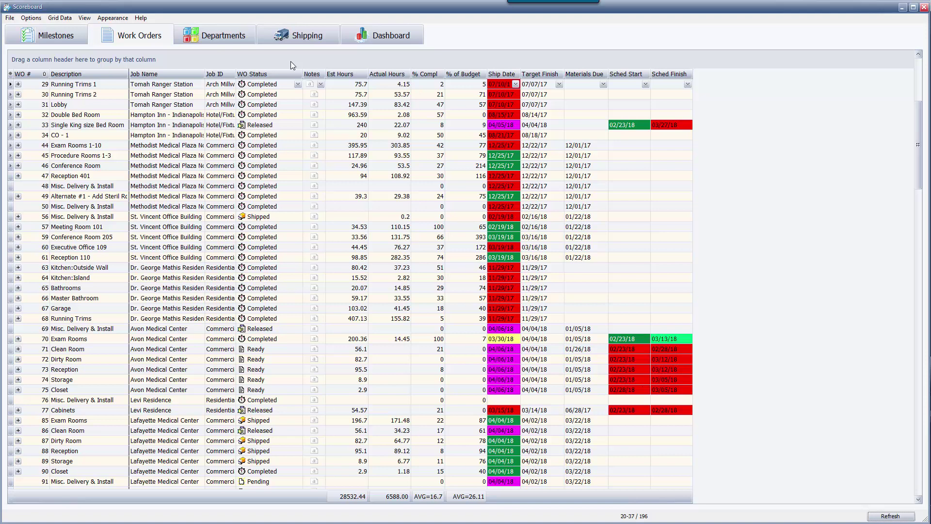
Group the work orders by Job Name and, within it, by WO Status, with all groups fully expanded
drag(176, 75, 134, 63)
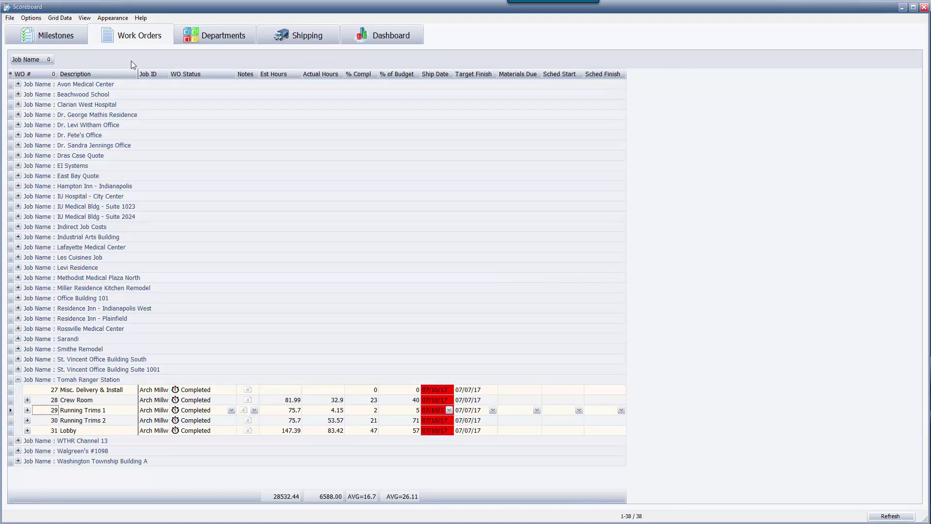
drag(177, 74, 138, 64)
right_click(164, 71)
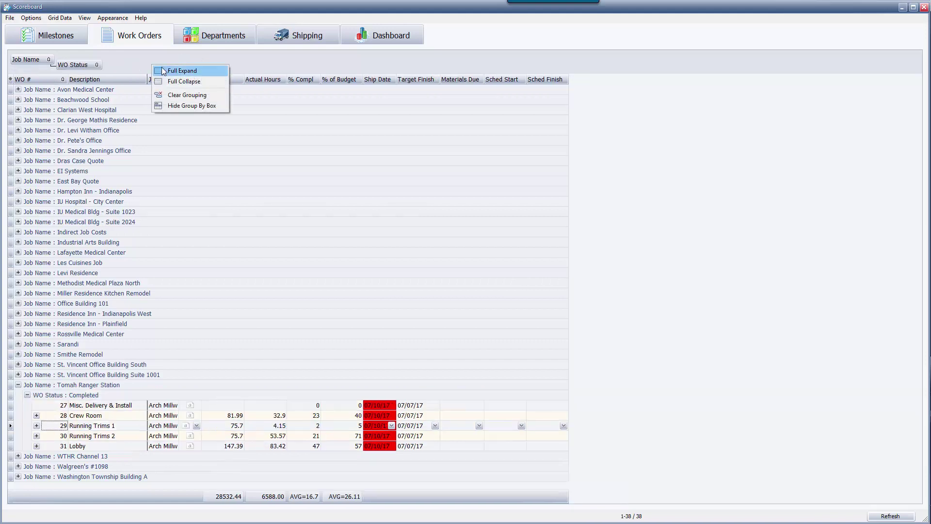
click(164, 71)
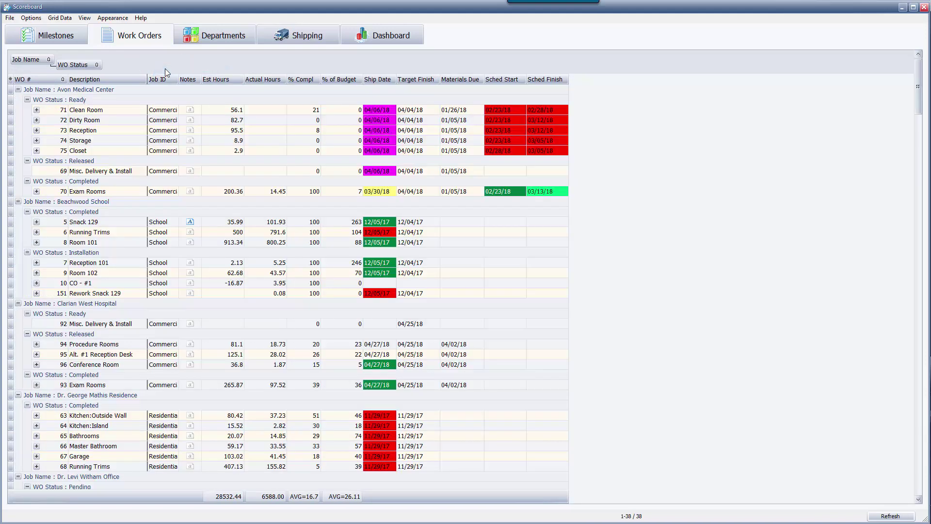
Examine the products and departments of the Avon Medical Center Clean Room work order
click(36, 110)
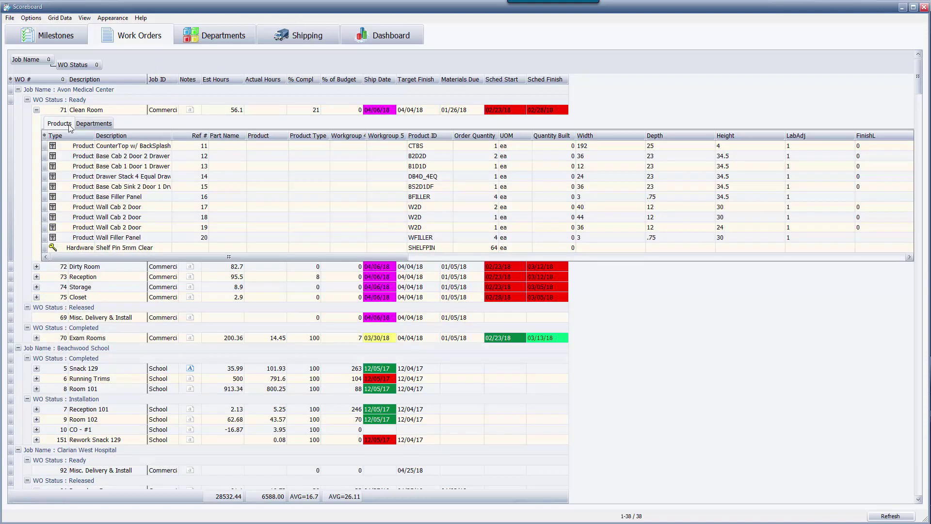
click(94, 125)
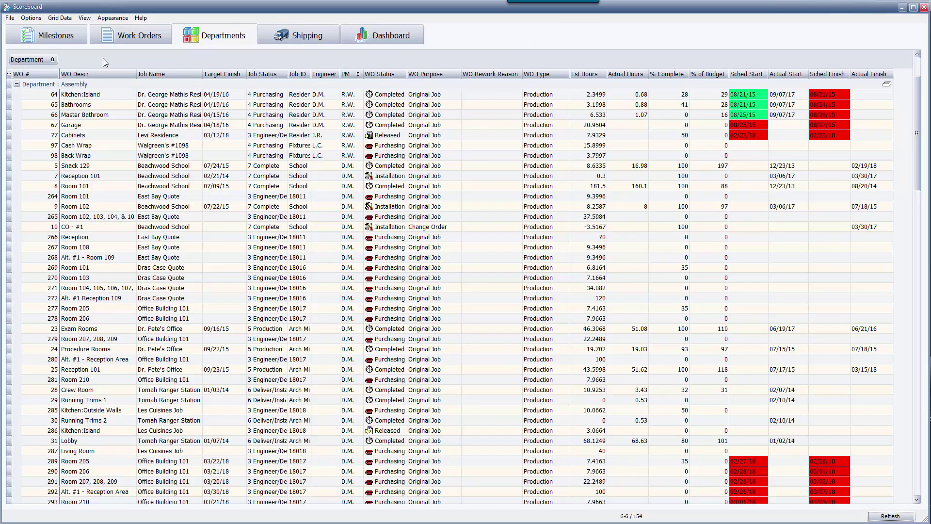
Hide the WO Rework Reason, WO Type and Job Status columns in the Departments grid
click(9, 74)
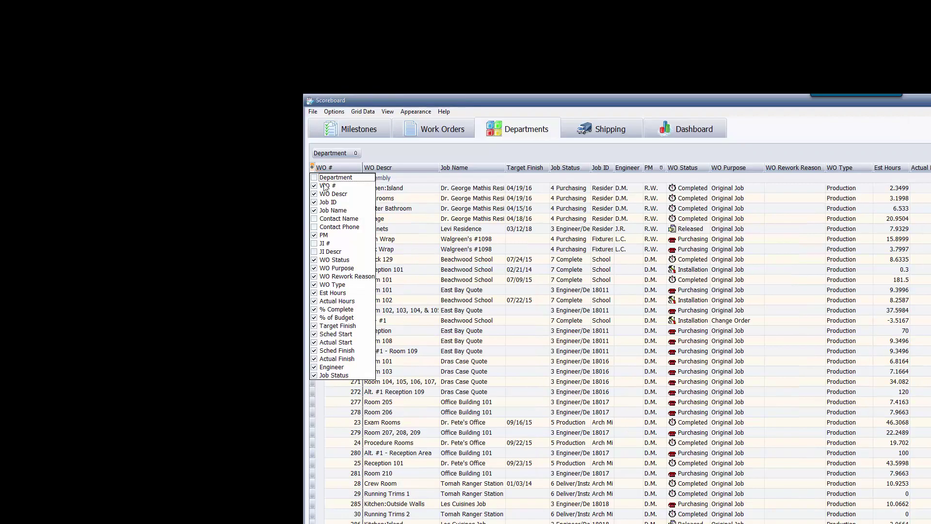
click(314, 277)
click(314, 285)
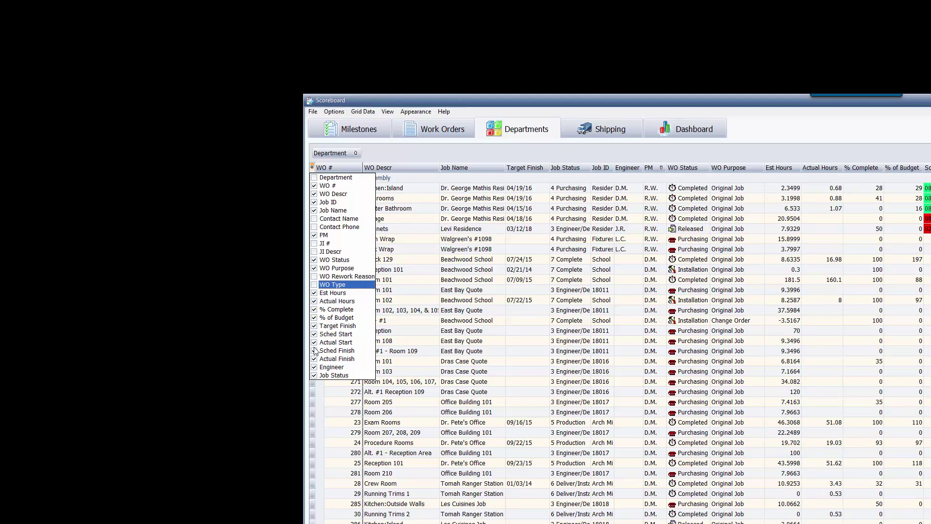
click(315, 375)
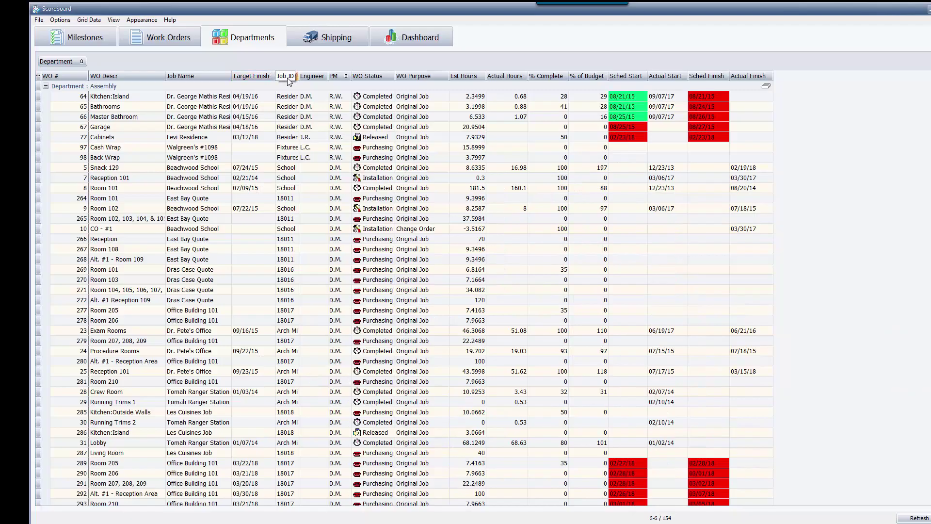
Move Job ID ahead of Job Name, and place Engineer and PM in a second header row under WO # and WO Descr
drag(243, 85, 183, 76)
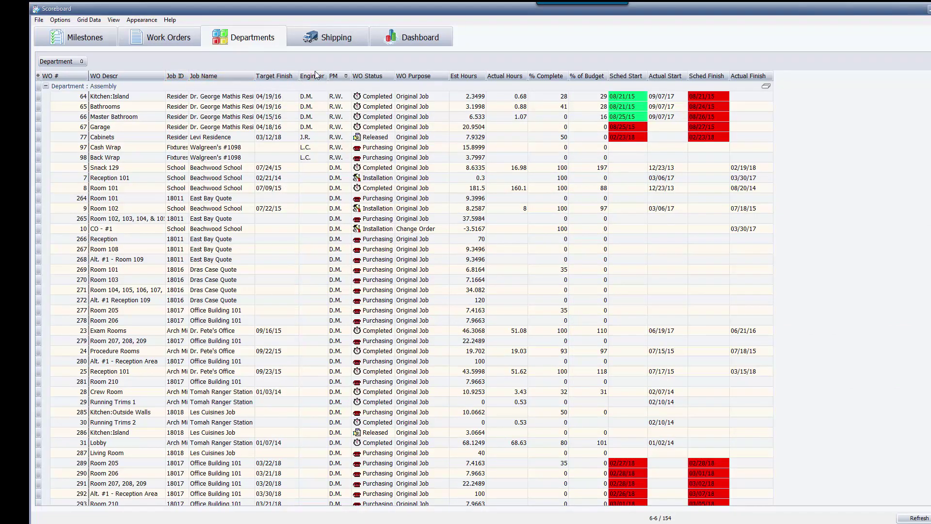
drag(313, 77, 80, 85)
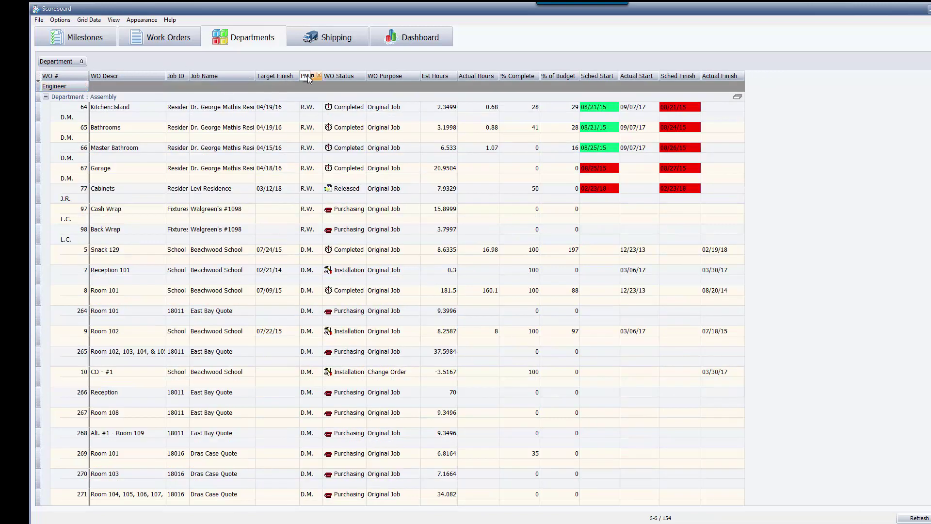
drag(307, 75, 101, 86)
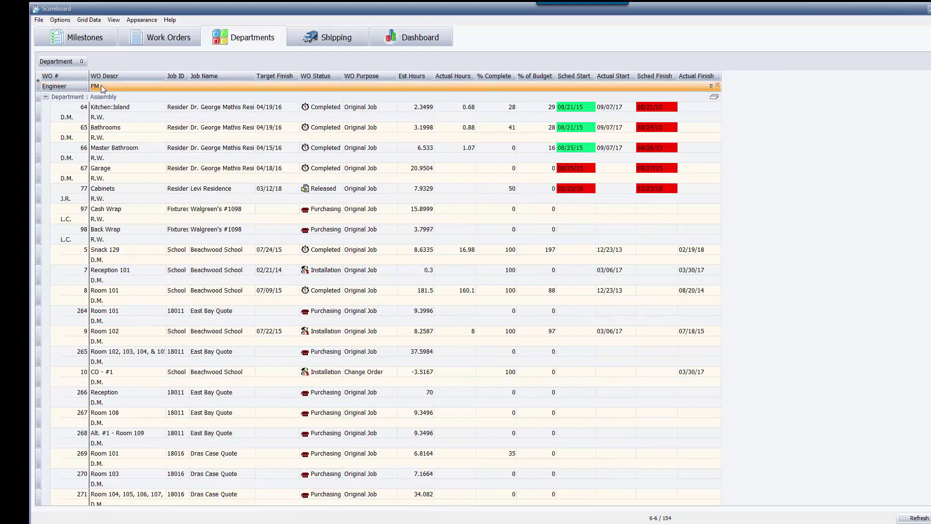
Examine the item details of the Beachwood School ship ticket in the Shipping grid and collapse them again
click(327, 37)
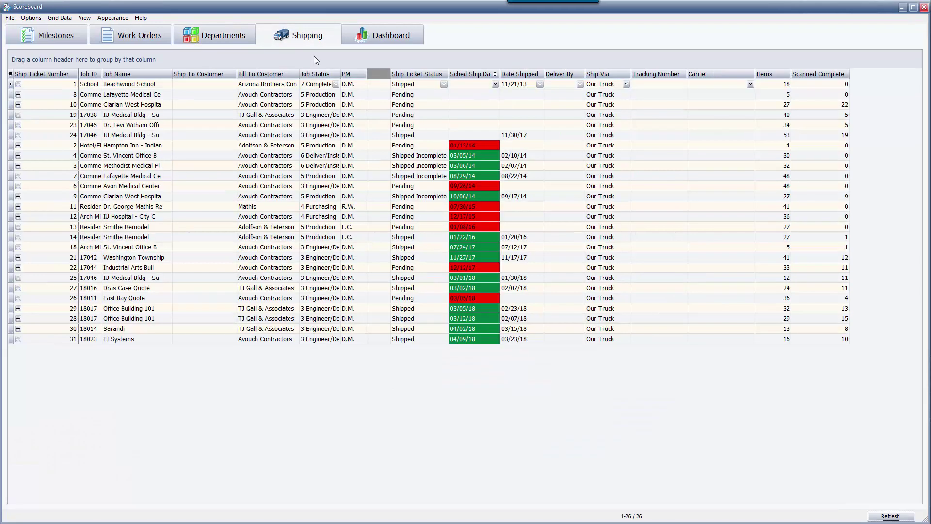
click(18, 85)
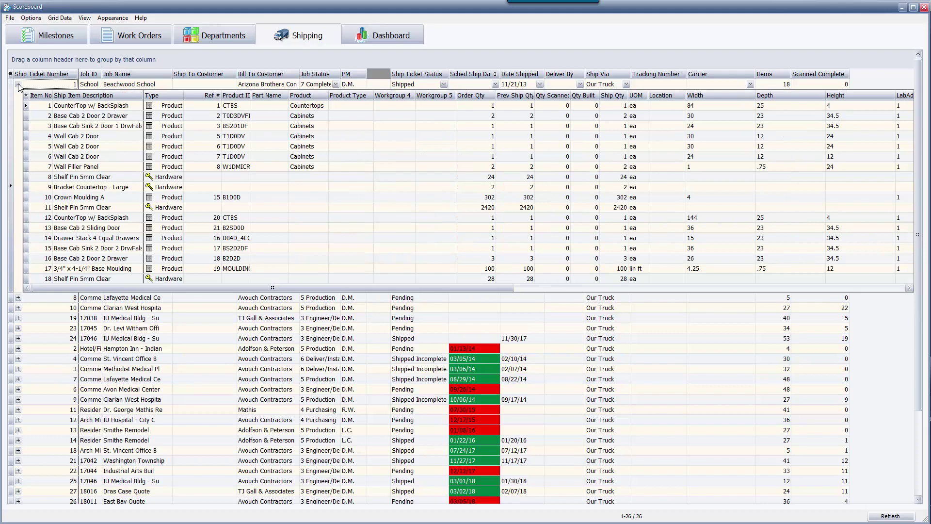
click(18, 85)
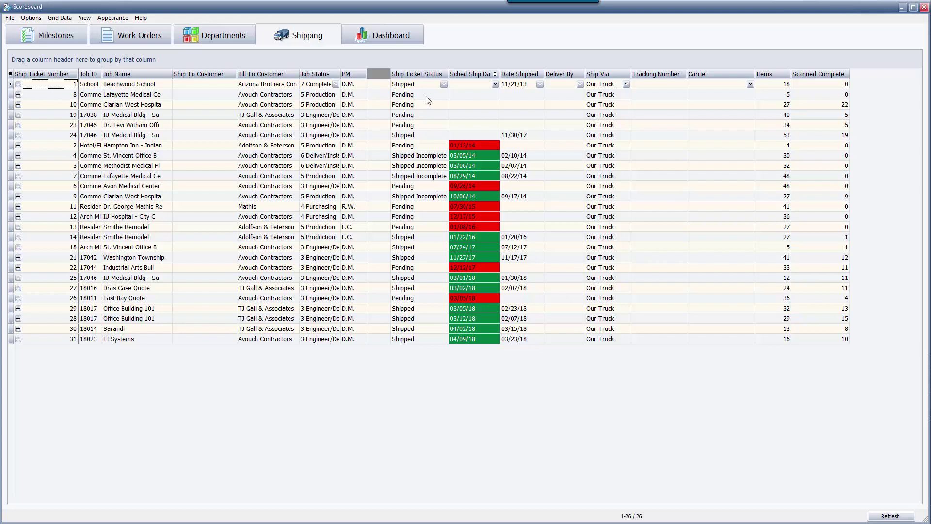
Sort the ship tickets by scheduled ship date, switching between ascending and descending and ending with descending
click(474, 76)
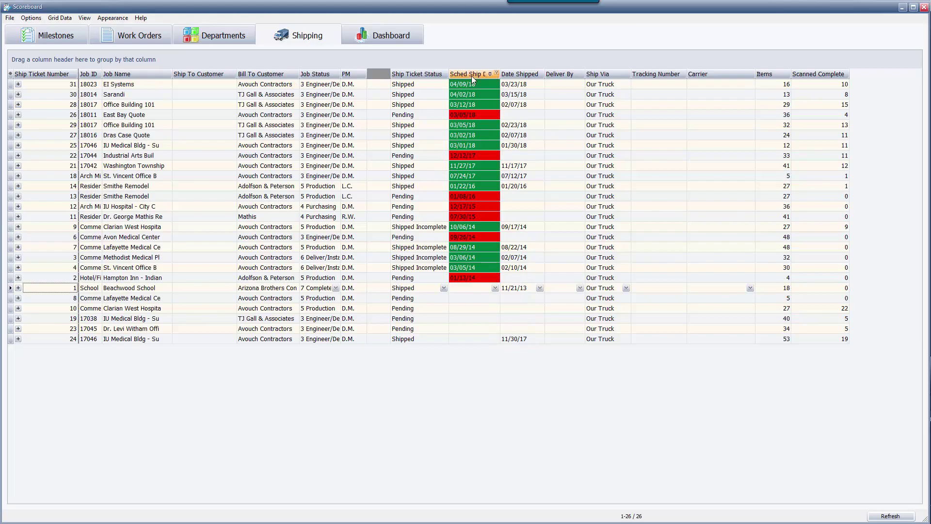
click(472, 76)
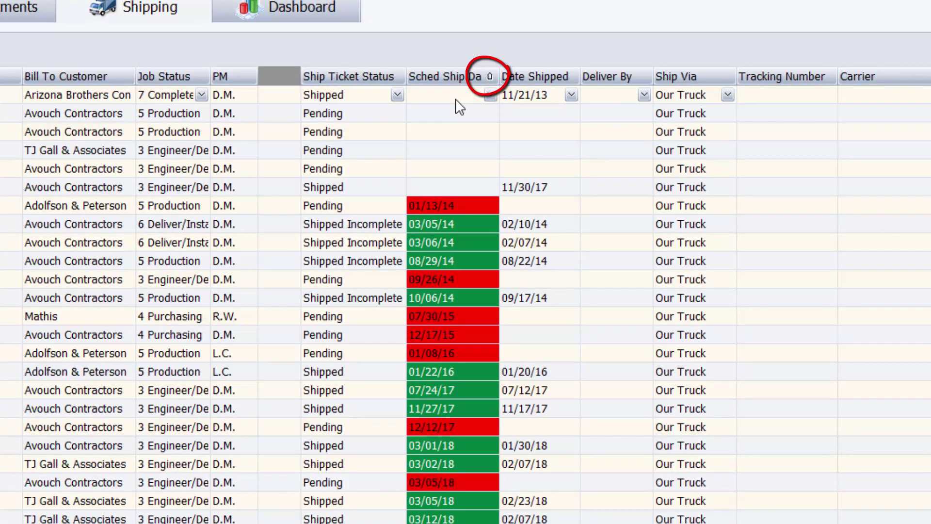
click(429, 77)
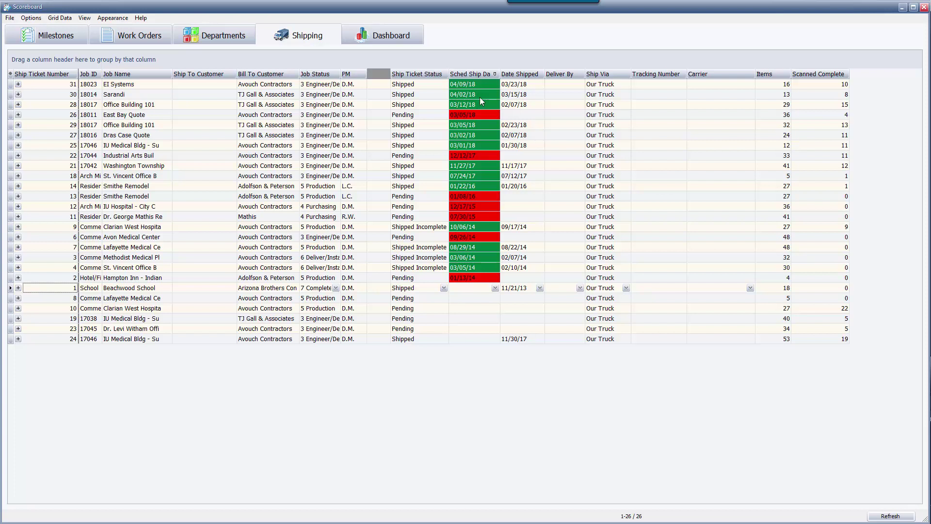
Sort the ship tickets by Date Shipped, first in ascending and finally in descending order
right_click(534, 77)
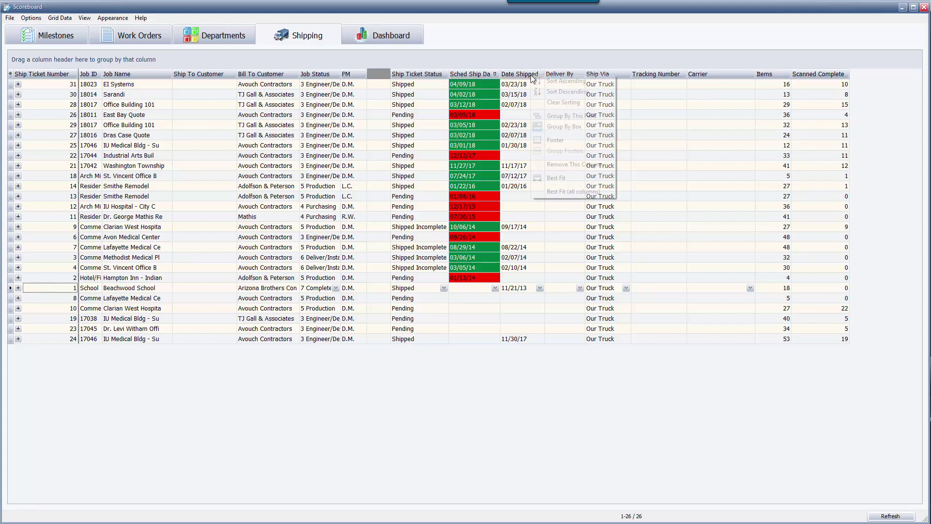
click(545, 80)
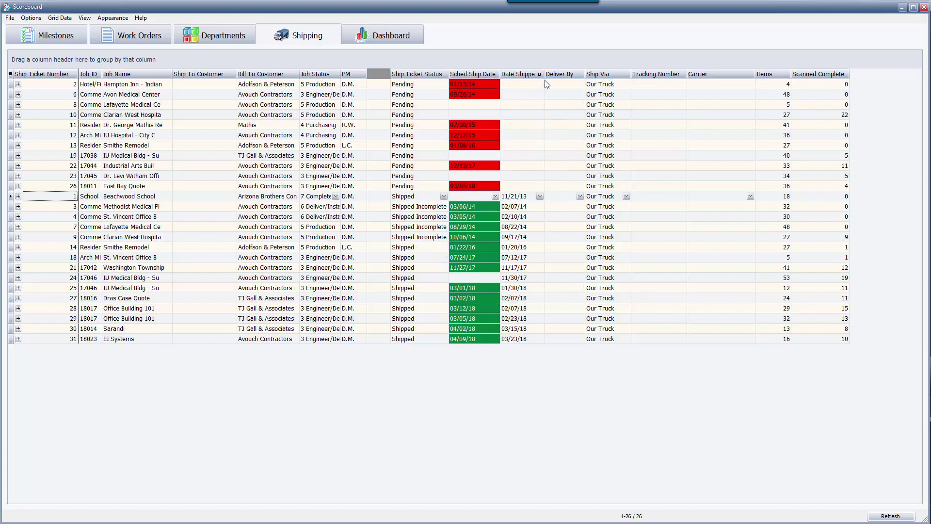
right_click(524, 76)
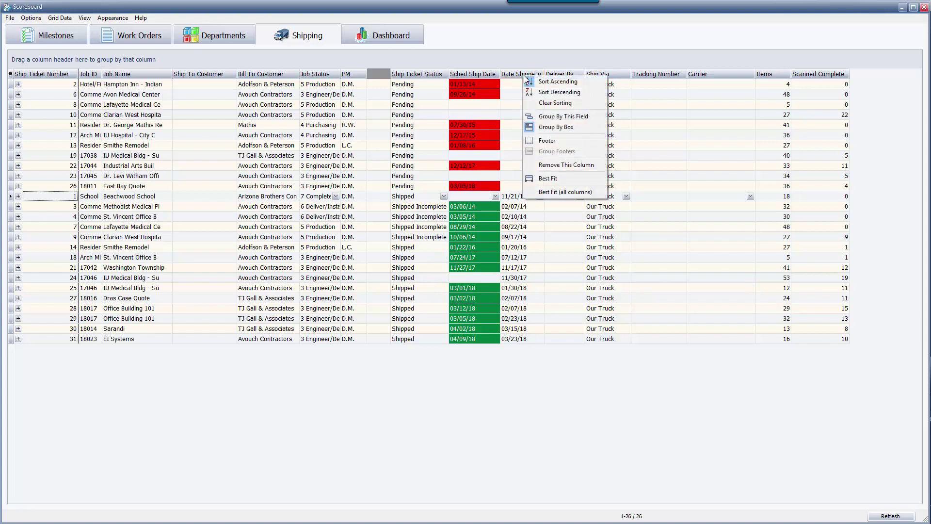
click(553, 94)
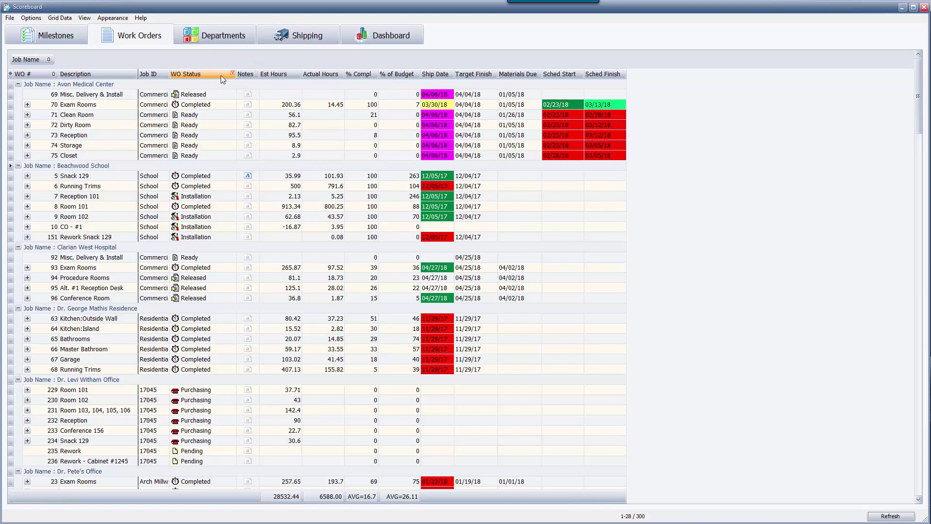
Filter the work orders by WO Status to Engineering, Ready and Released, and expand all job groups
click(233, 73)
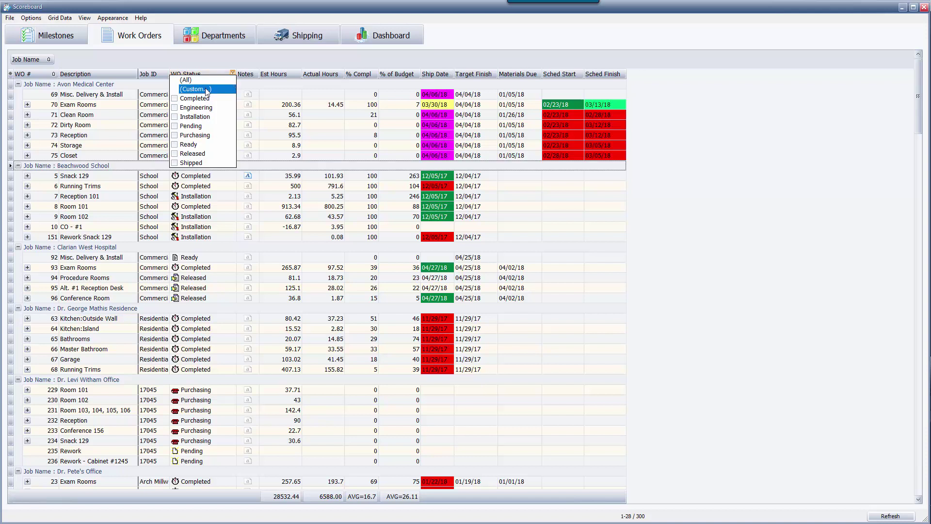
click(175, 108)
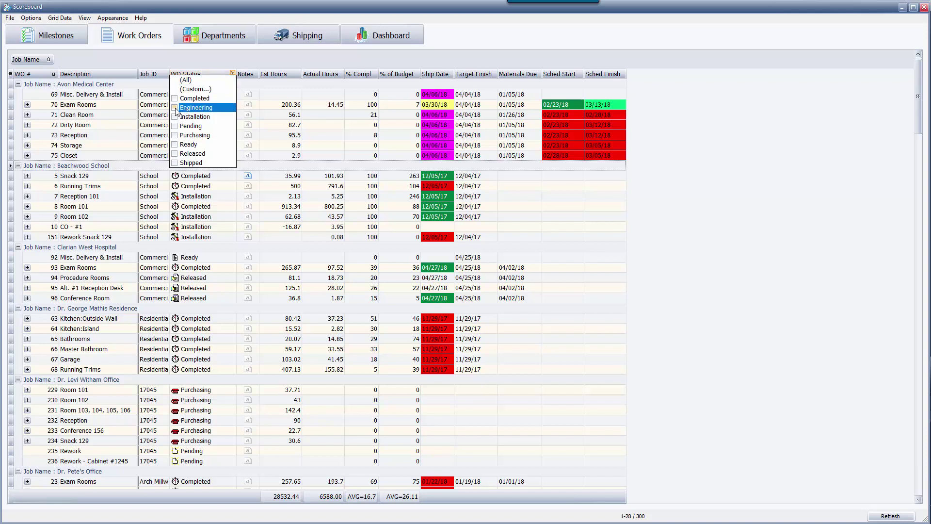
click(175, 144)
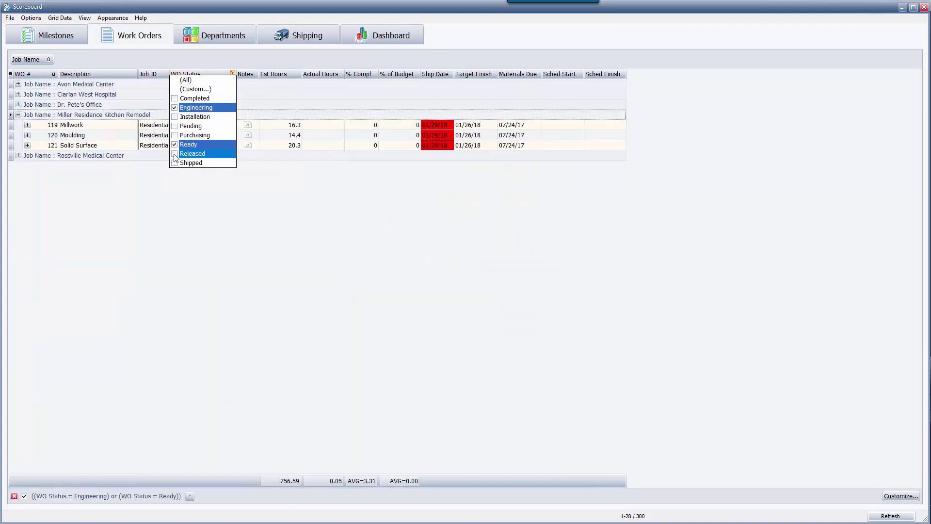
click(174, 154)
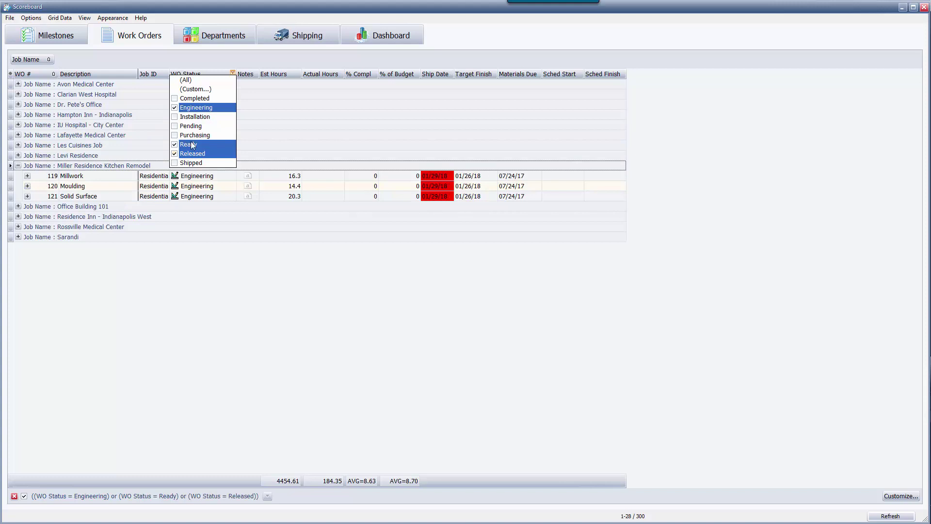
click(310, 57)
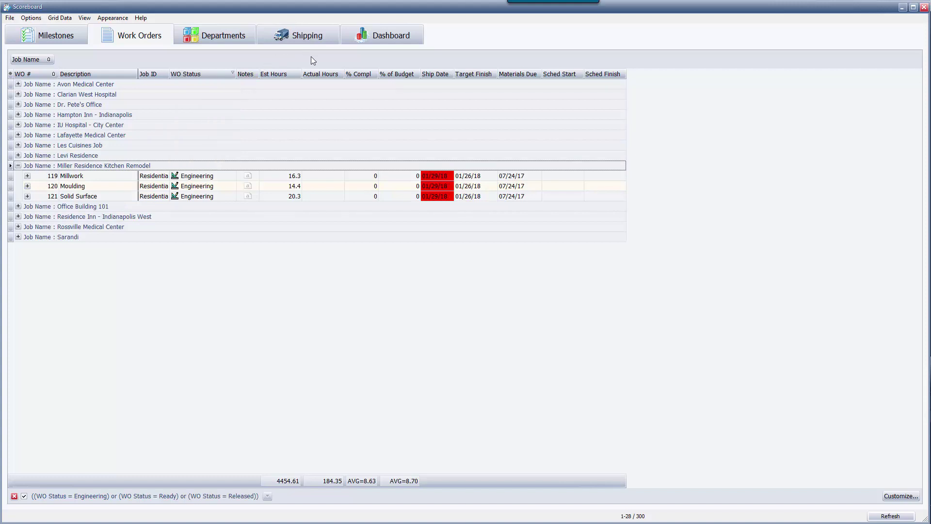
right_click(310, 56)
click(316, 61)
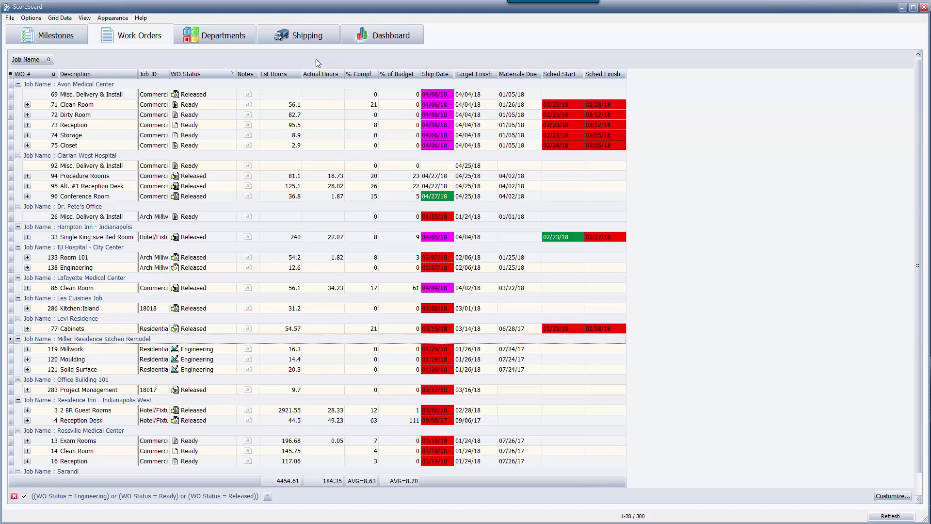
Extend the work order filter in the Filter Builder with the condition WO Status equals Completed and apply it
click(86, 21)
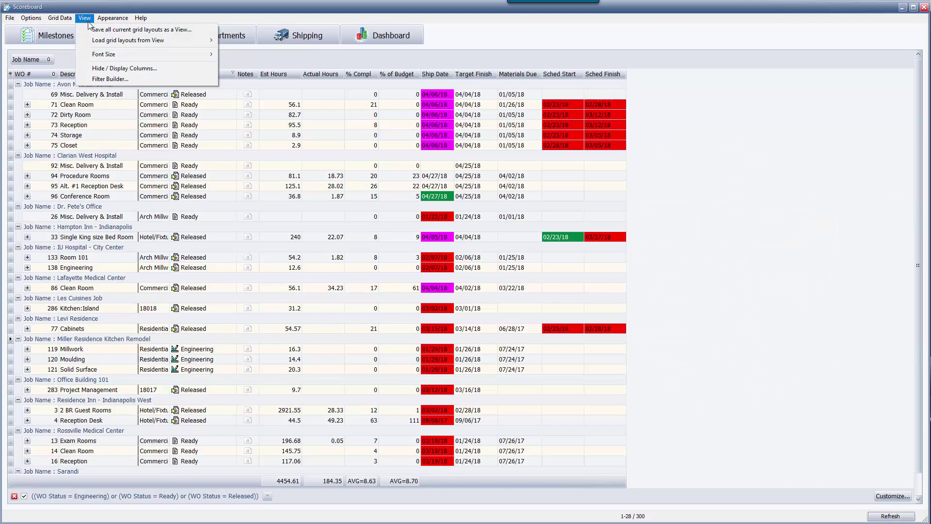
click(110, 78)
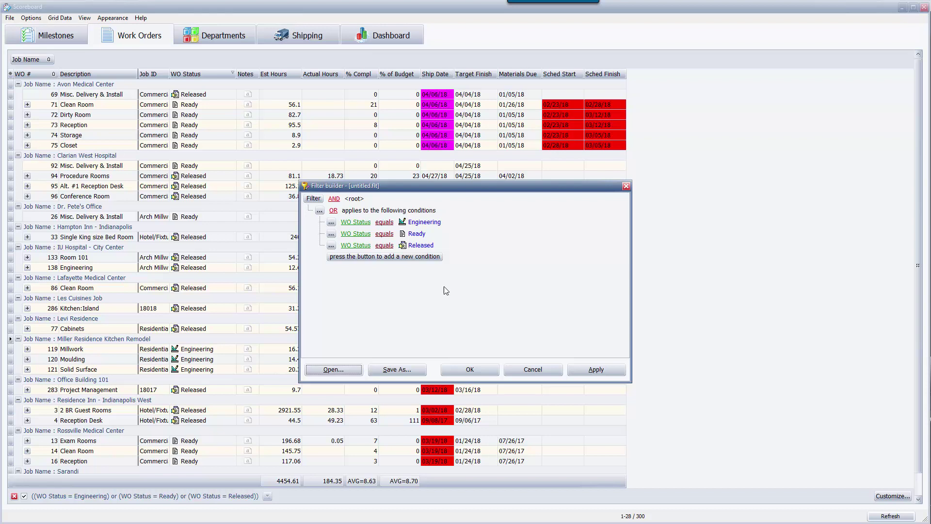
click(341, 258)
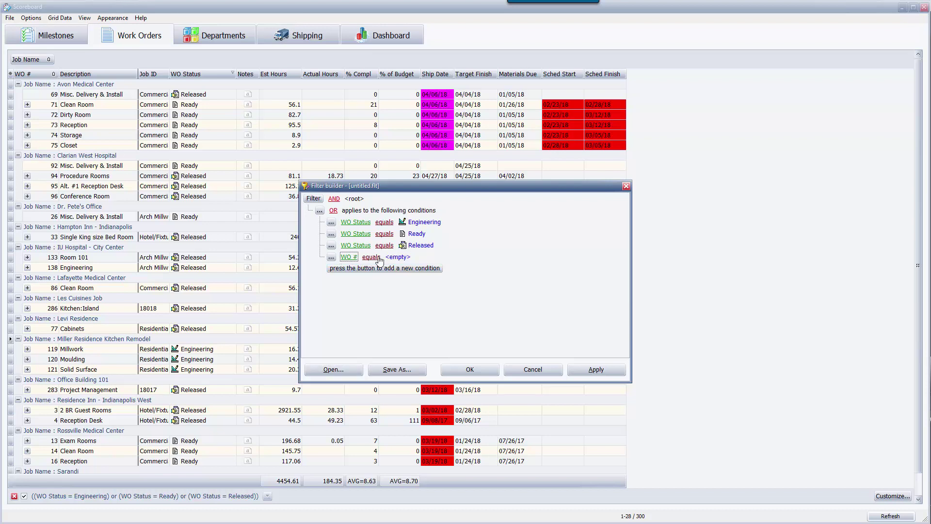
click(355, 258)
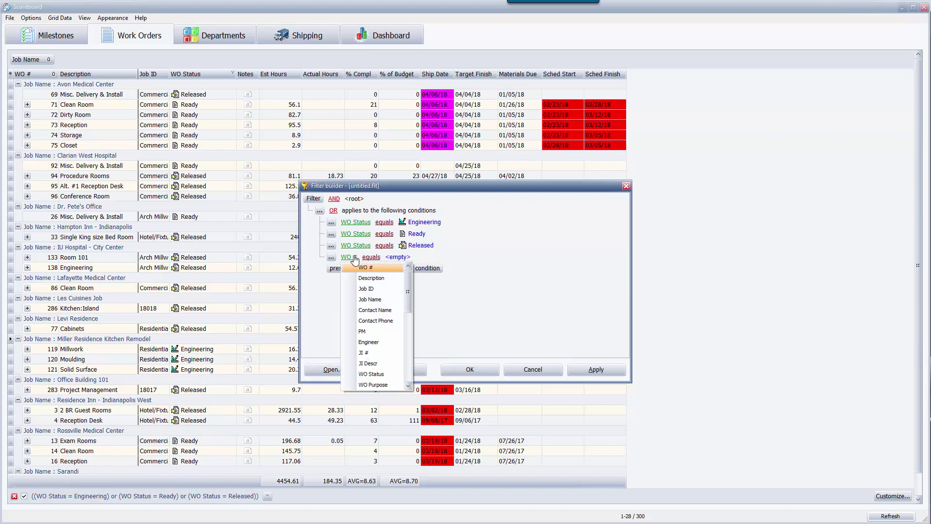
click(380, 375)
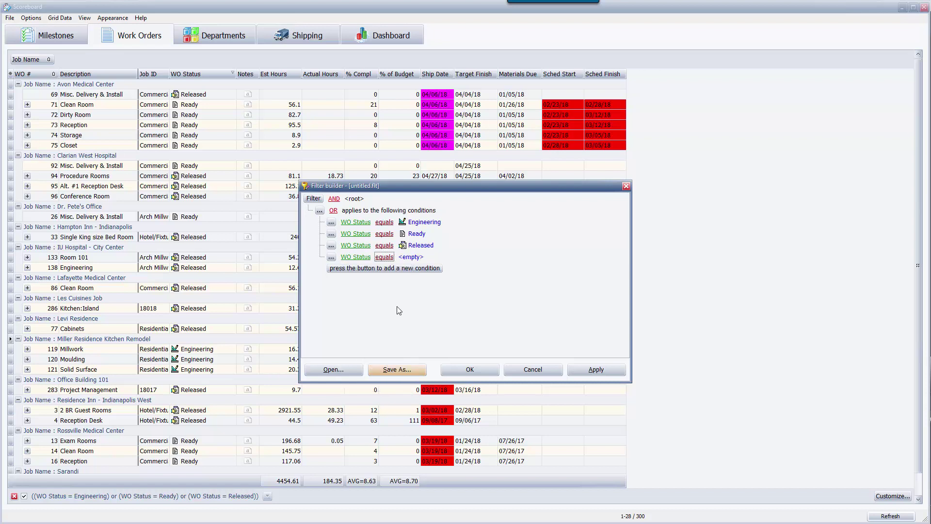
click(417, 259)
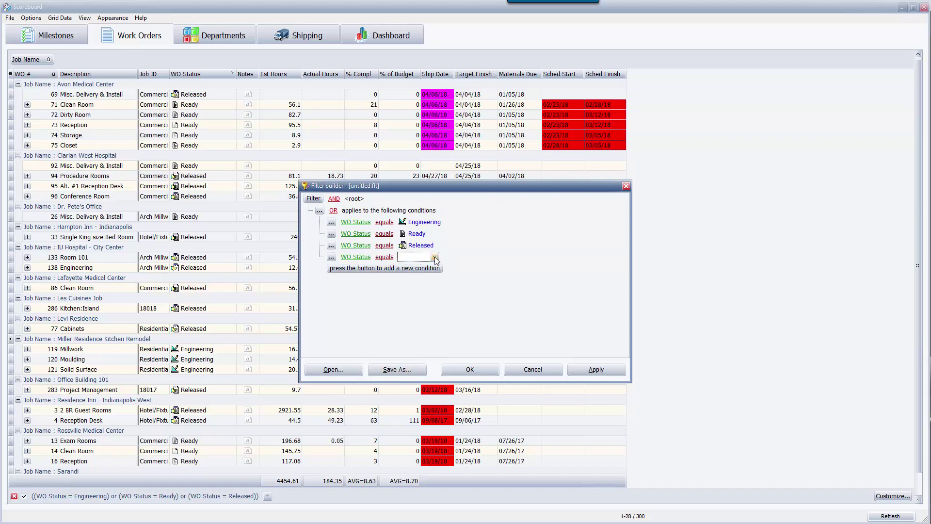
click(434, 257)
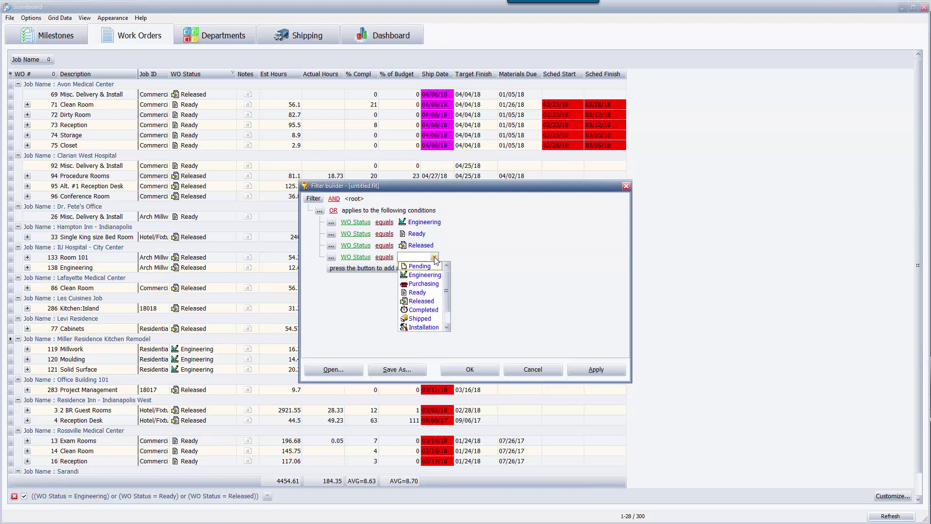
click(420, 311)
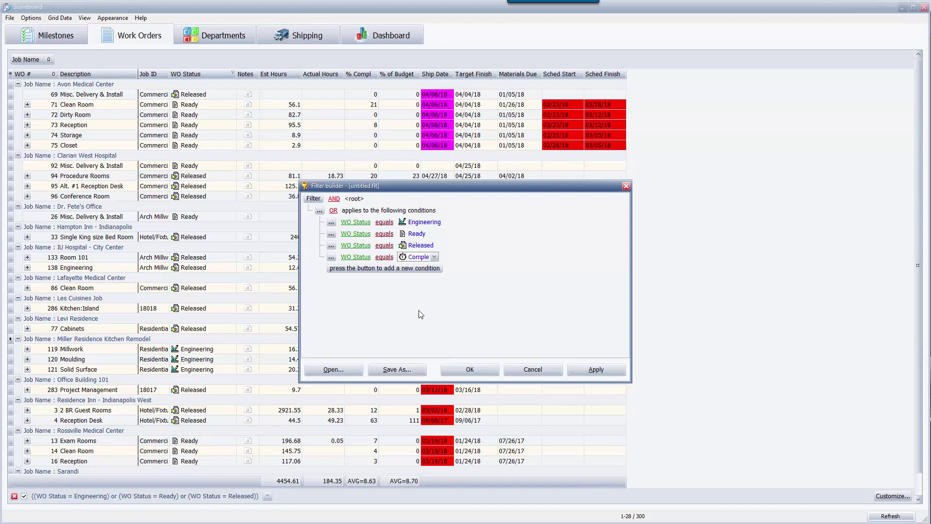
click(468, 370)
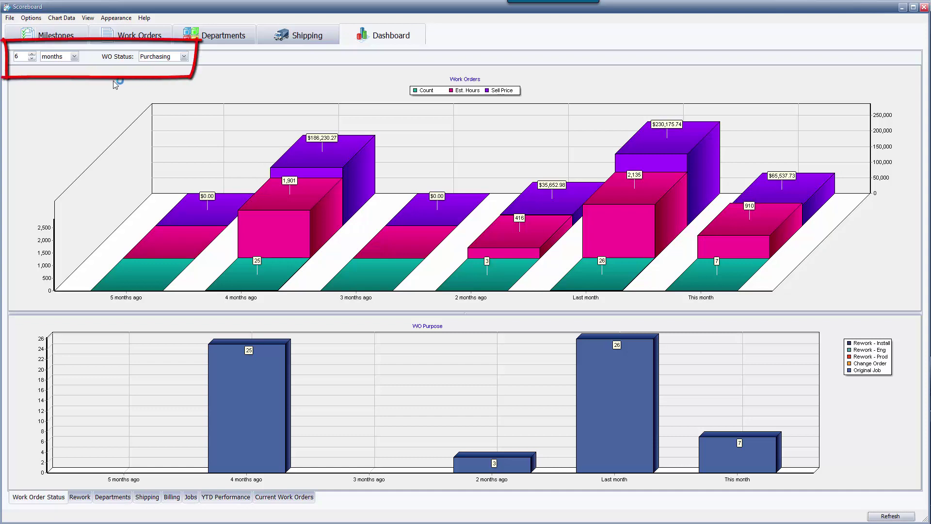
Set the dashboard's Work Order Status charts to 12 months and the Released status, and switch to the Departments charts
double_click(19, 55)
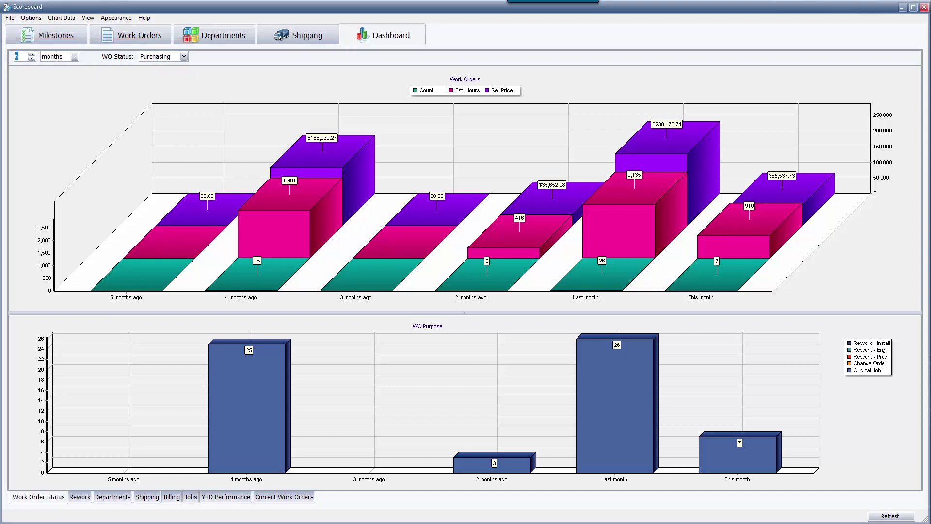
text(12)
key(Tab)
click(184, 57)
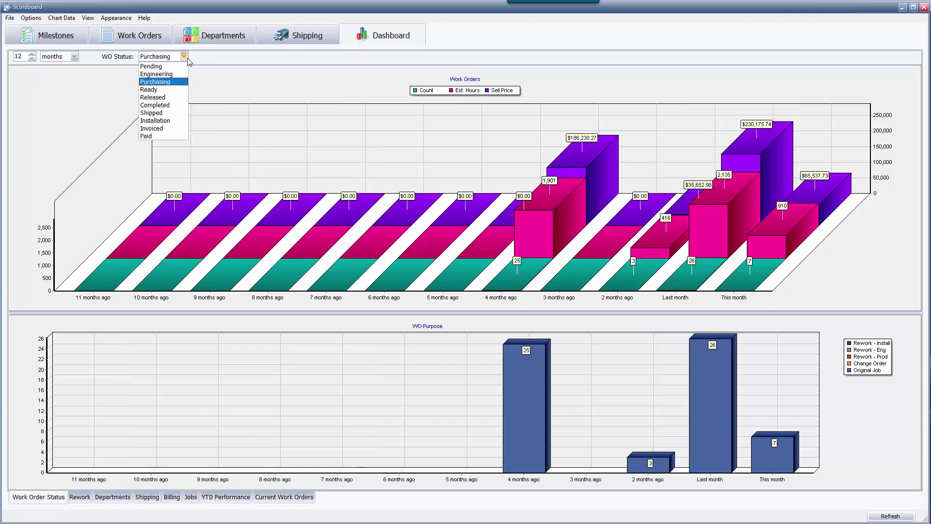
click(178, 97)
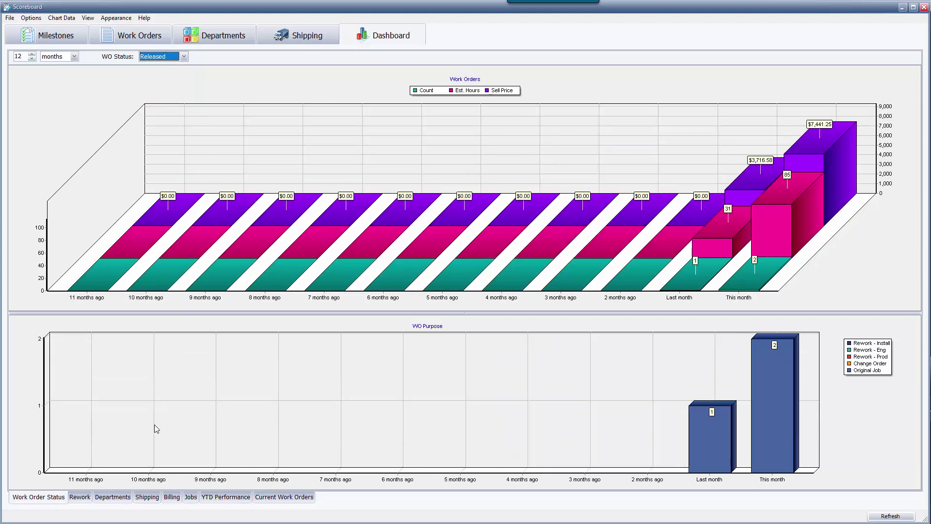
click(121, 497)
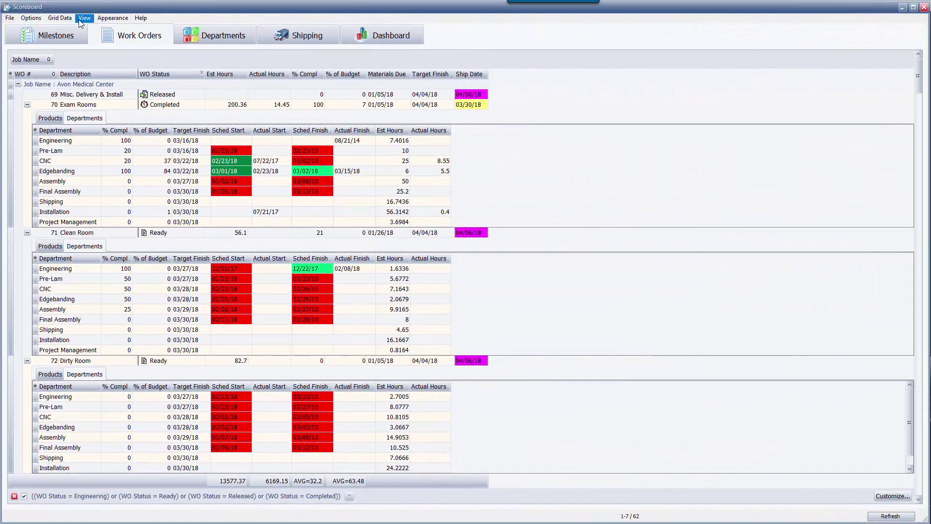
Preview the Work Orders grid as a report in the Report Viewer, with page thumbnails displayed
click(63, 18)
click(73, 29)
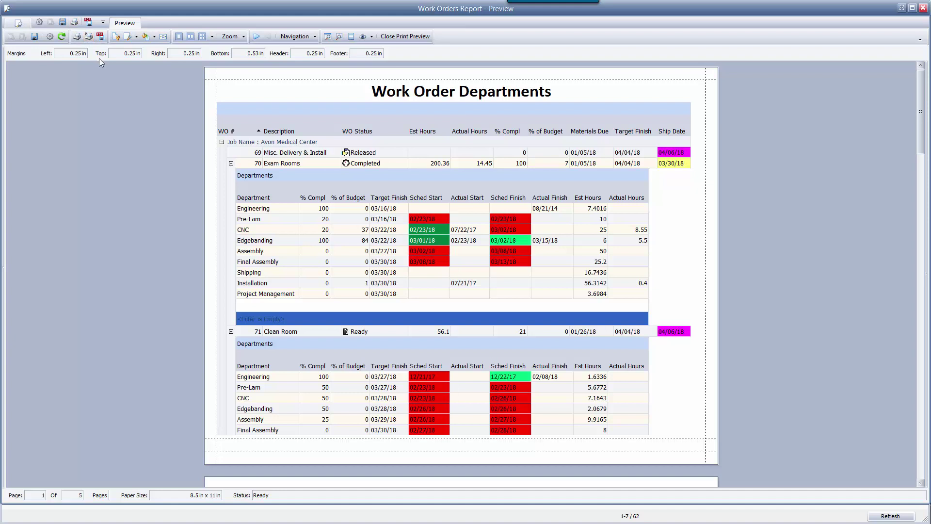
click(338, 39)
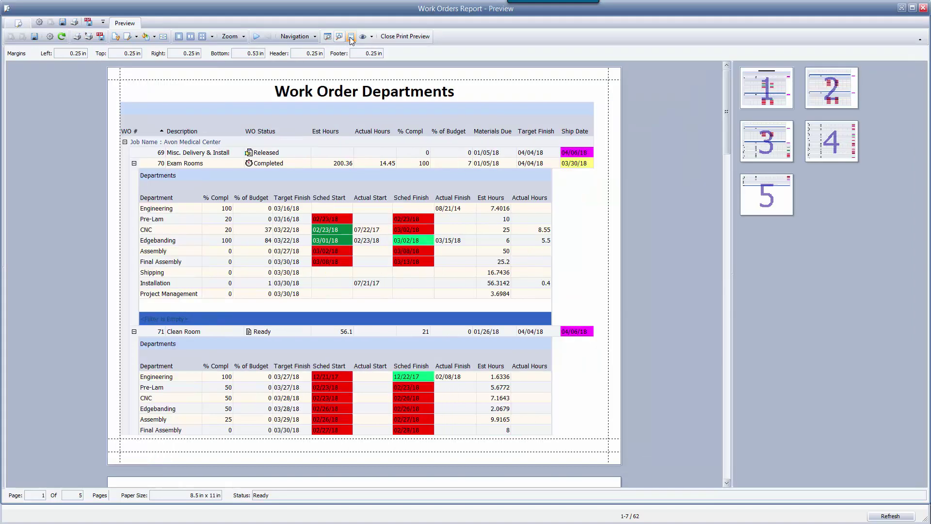
Edit the report's footer, inserting the date and page-number fields
click(351, 39)
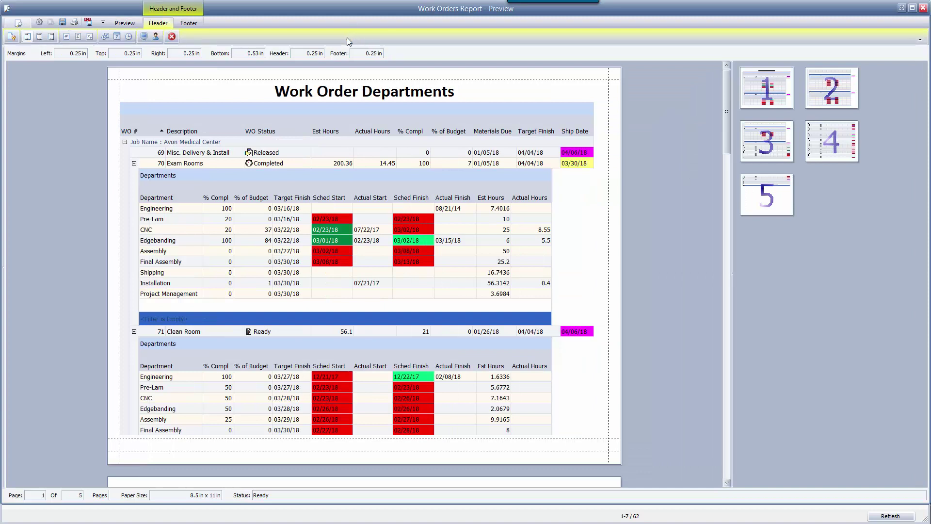
click(193, 25)
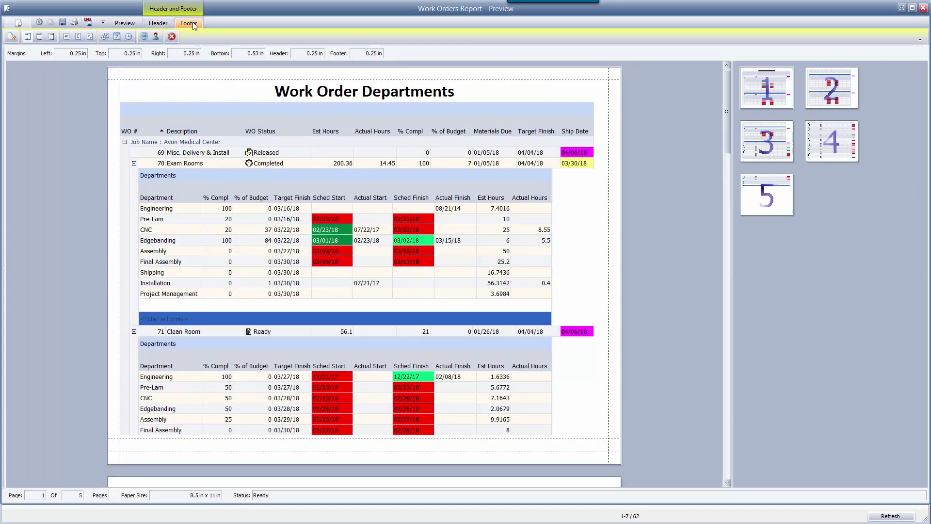
click(117, 37)
click(89, 37)
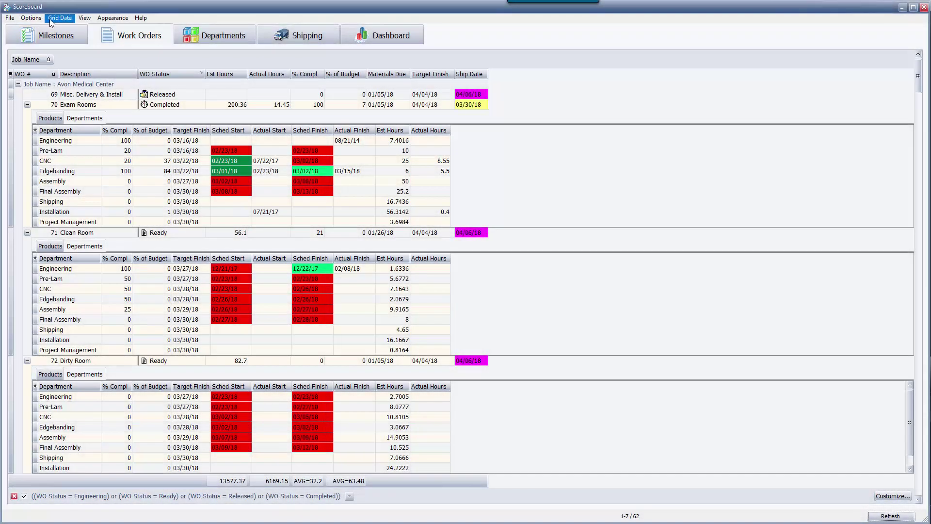
Export all visible work order rows to Excel in xlsx format as "Work Orders Report 03-28-18.xlsx" on the desktop
click(60, 18)
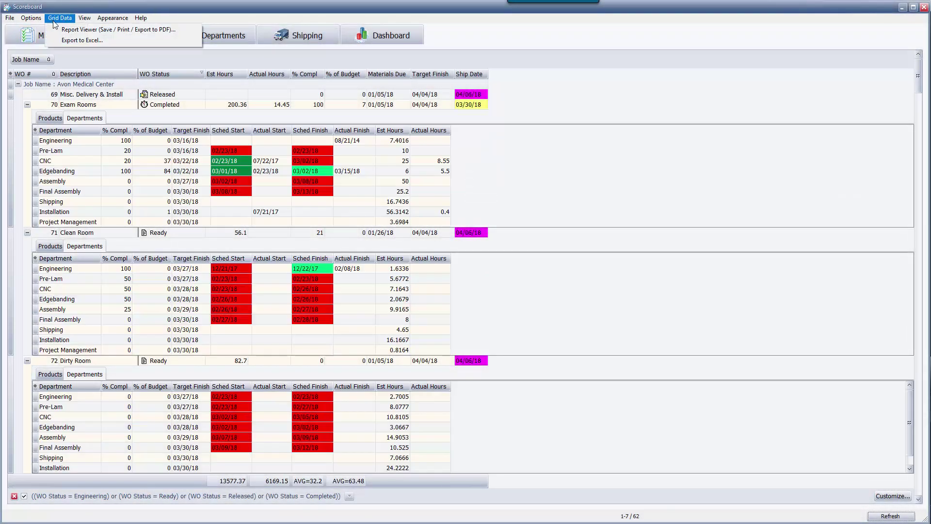
click(78, 41)
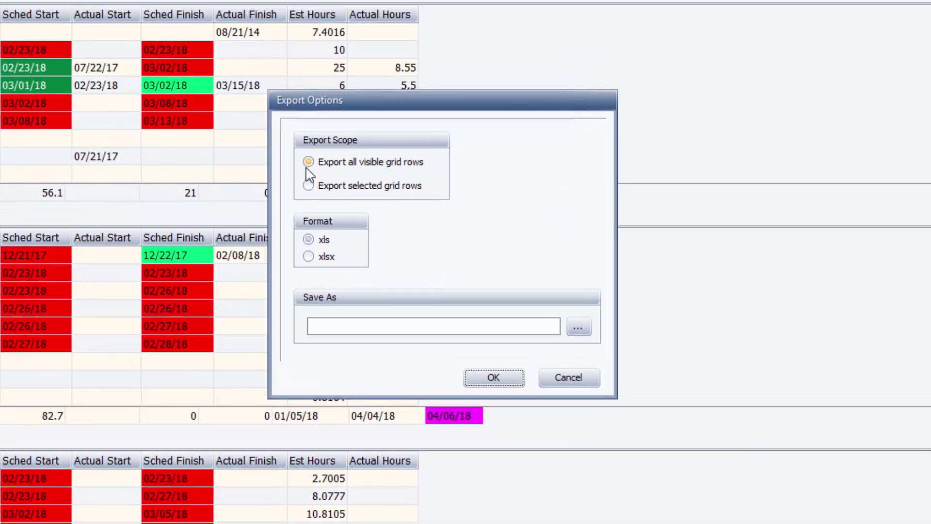
click(309, 257)
click(354, 324)
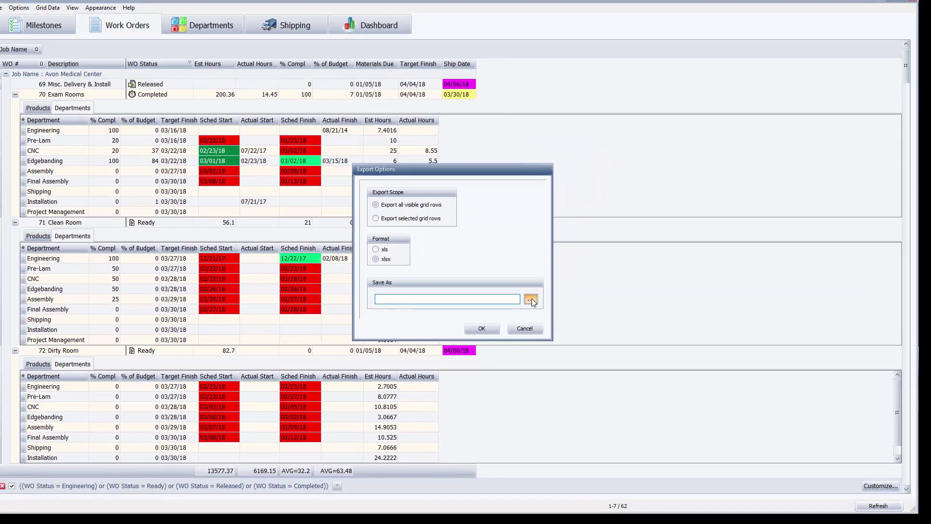
click(541, 306)
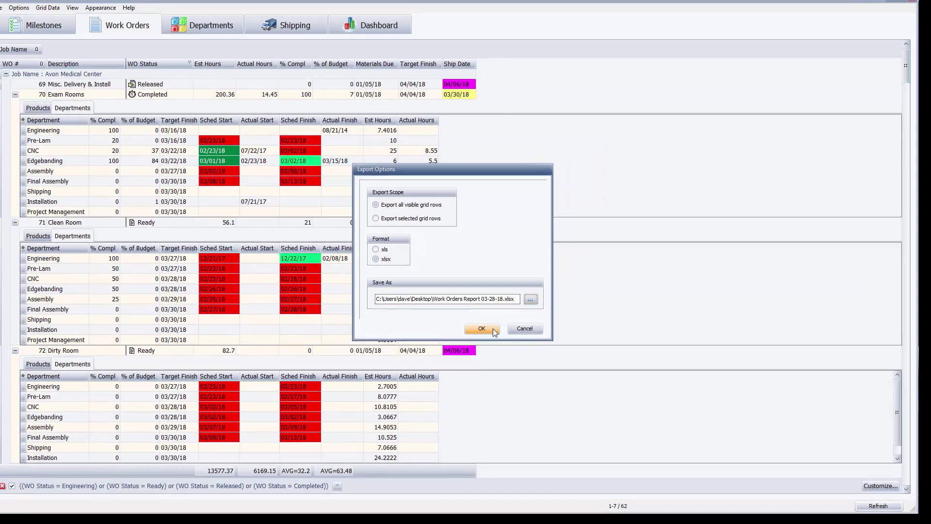
click(495, 339)
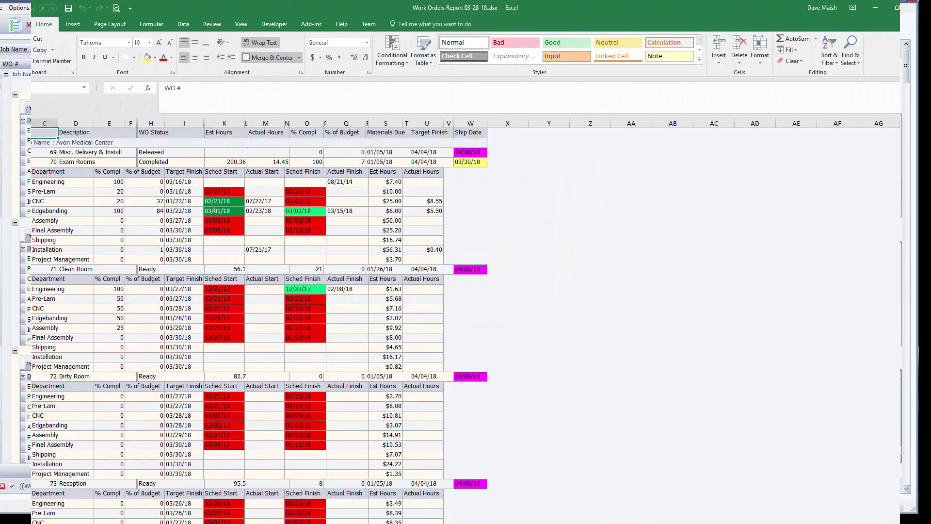